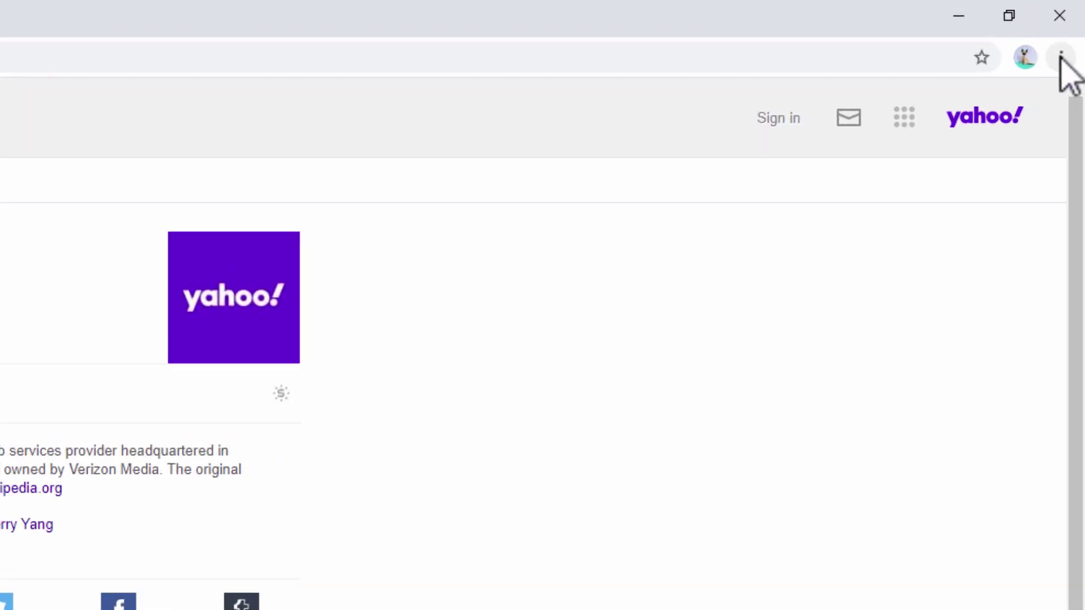
# Step: Go to the Search engine section of Chrome's settings
pyautogui.click(1061, 59)
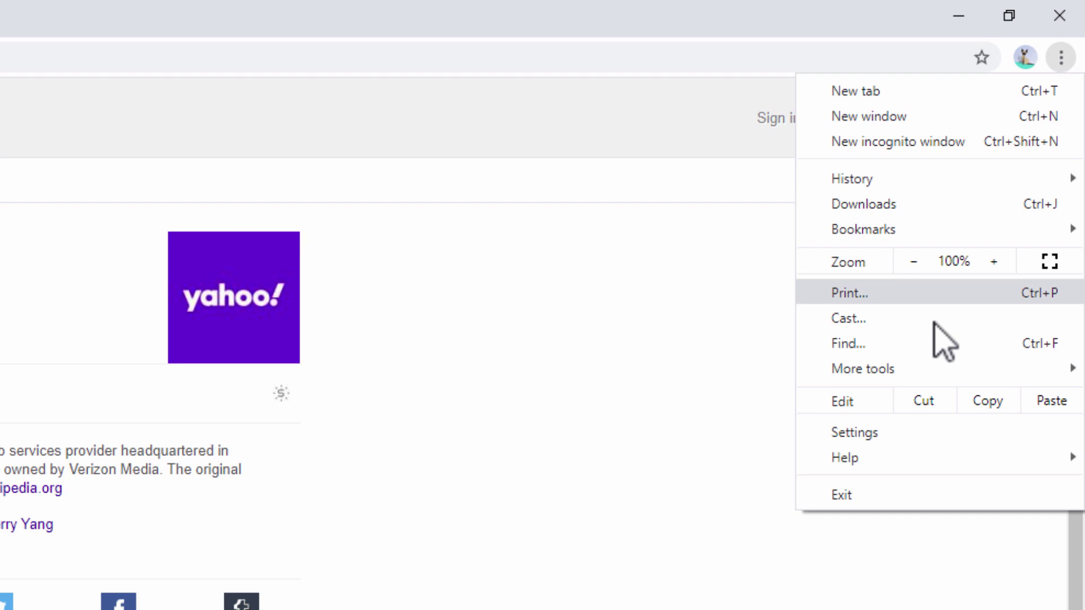
pyautogui.click(882, 432)
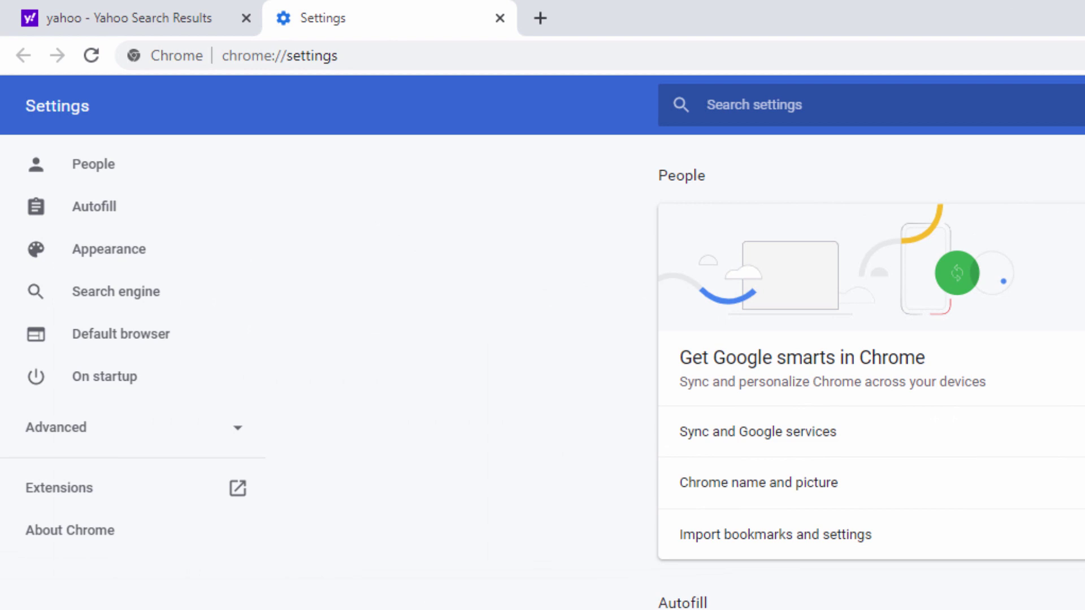
pyautogui.click(116, 293)
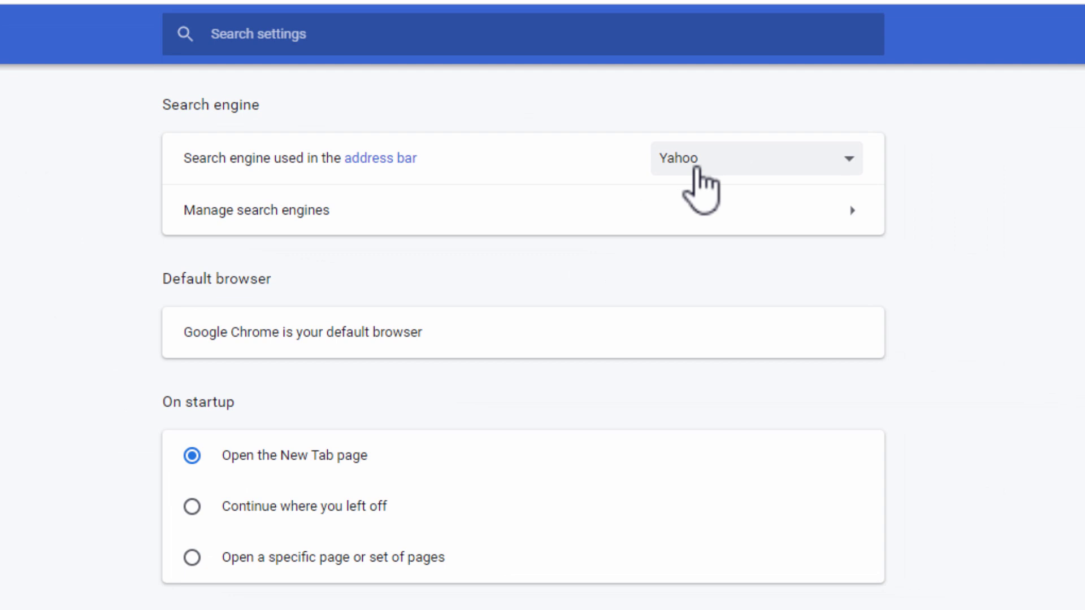
# Step: Try the address-bar search engine dropdown, leaving Yahoo selected
pyautogui.click(849, 159)
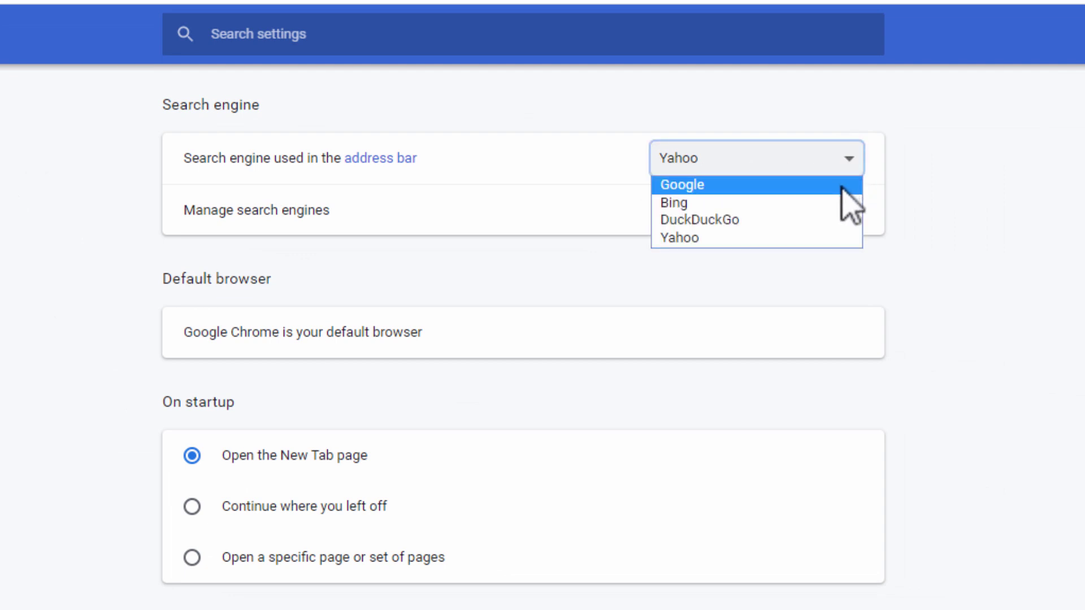
pyautogui.click(842, 185)
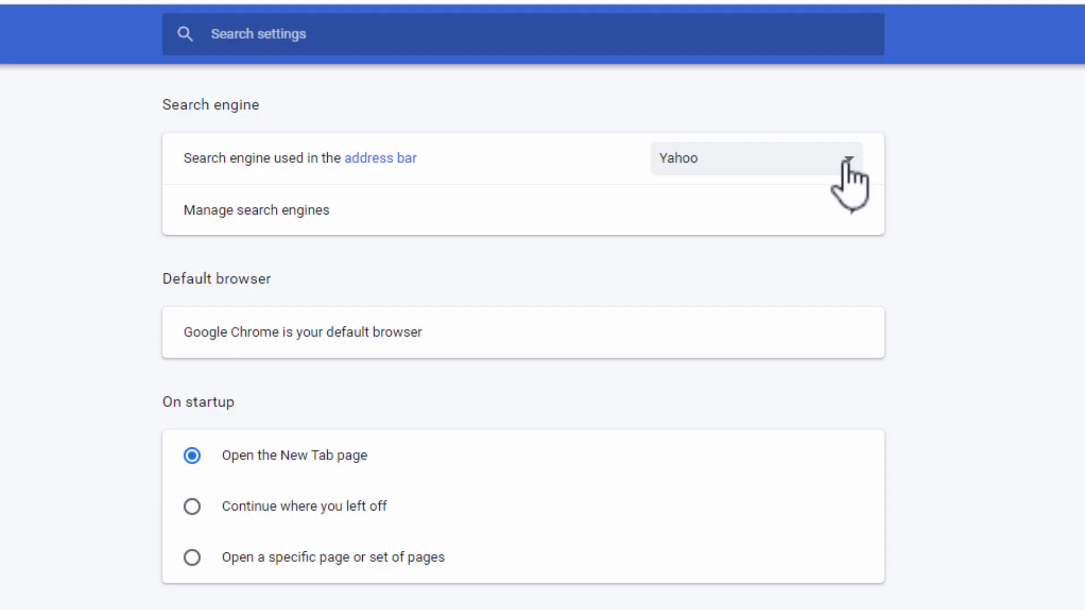
pyautogui.click(849, 162)
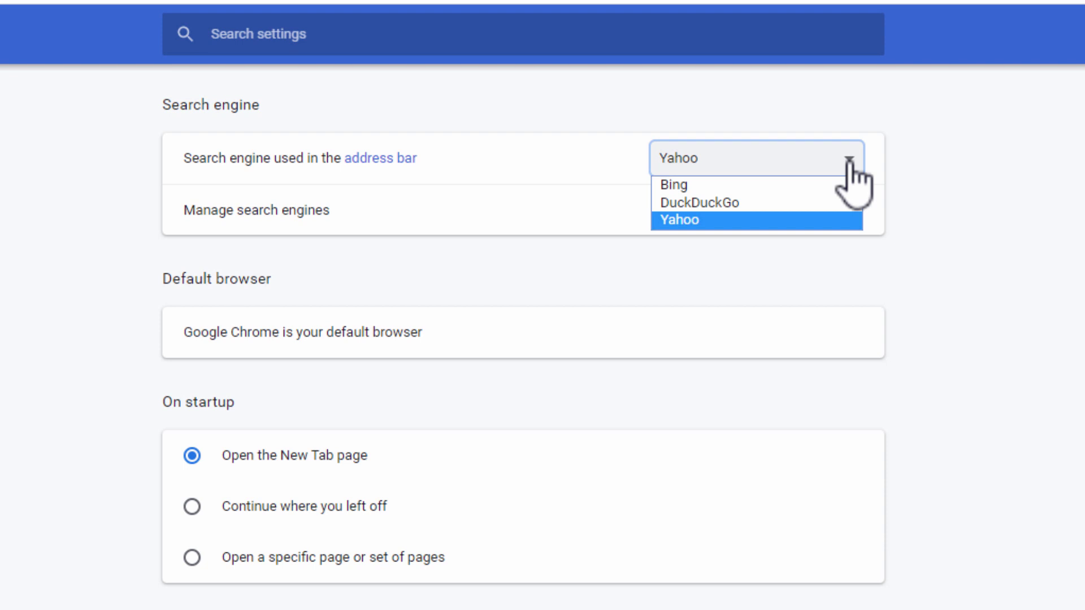
pyautogui.click(848, 162)
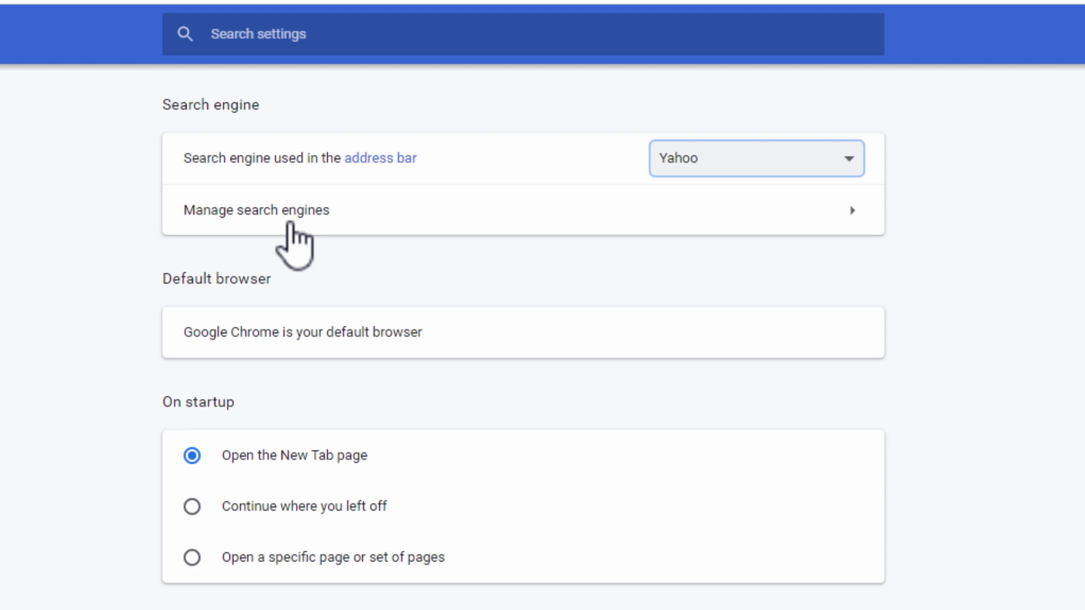
pyautogui.click(316, 213)
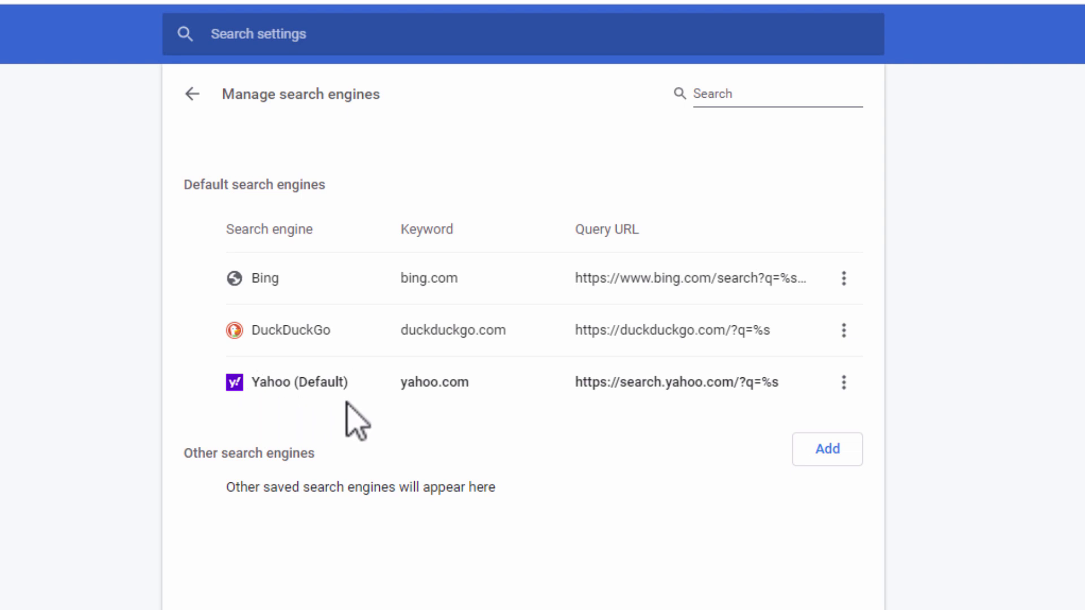
pyautogui.click(851, 454)
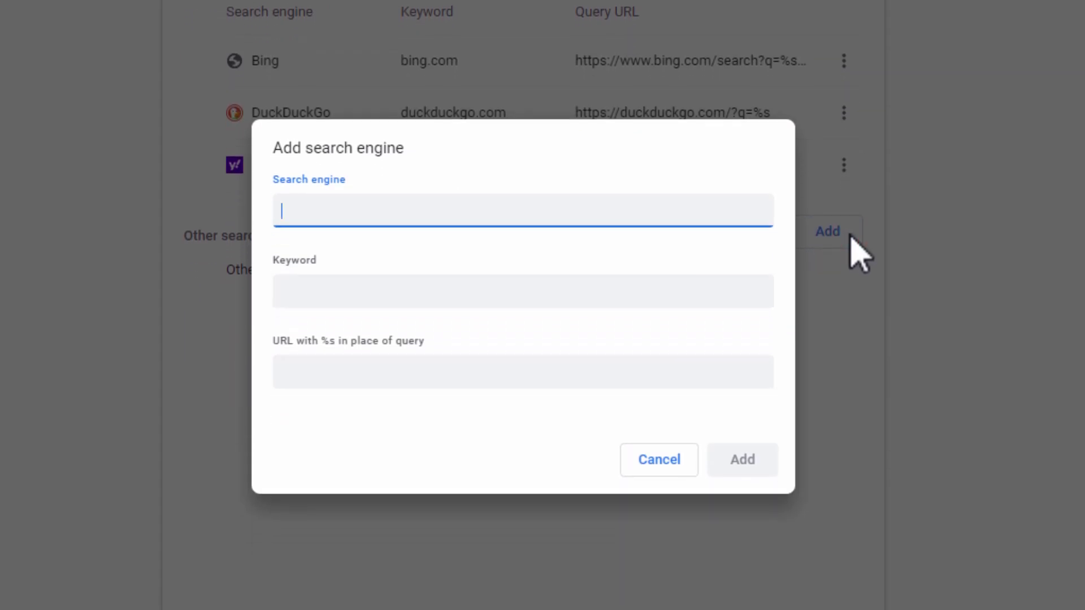
pyautogui.click(292, 212)
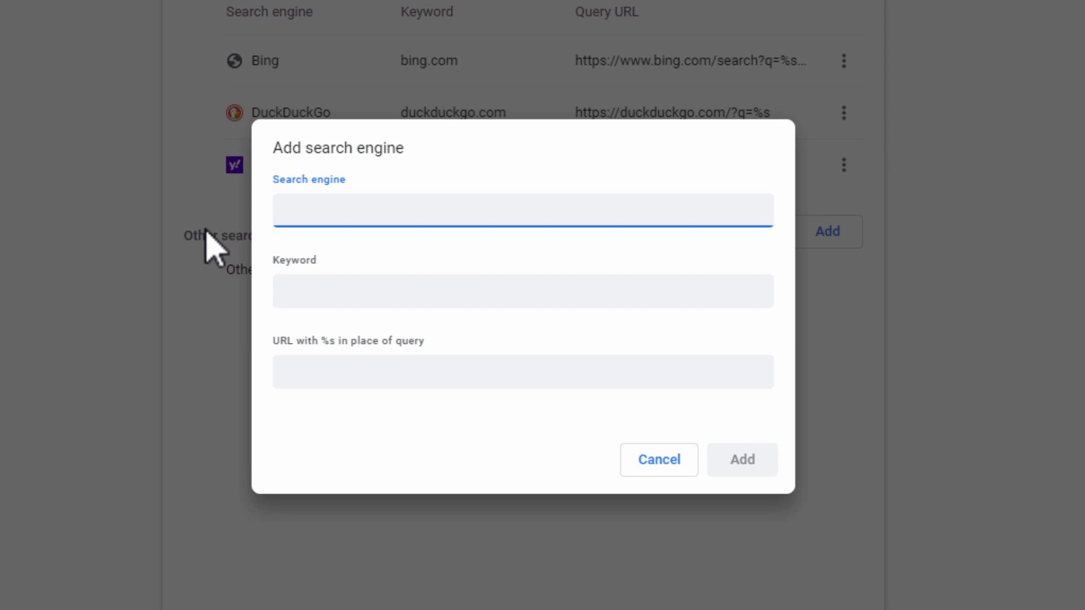
pyautogui.write('Google')
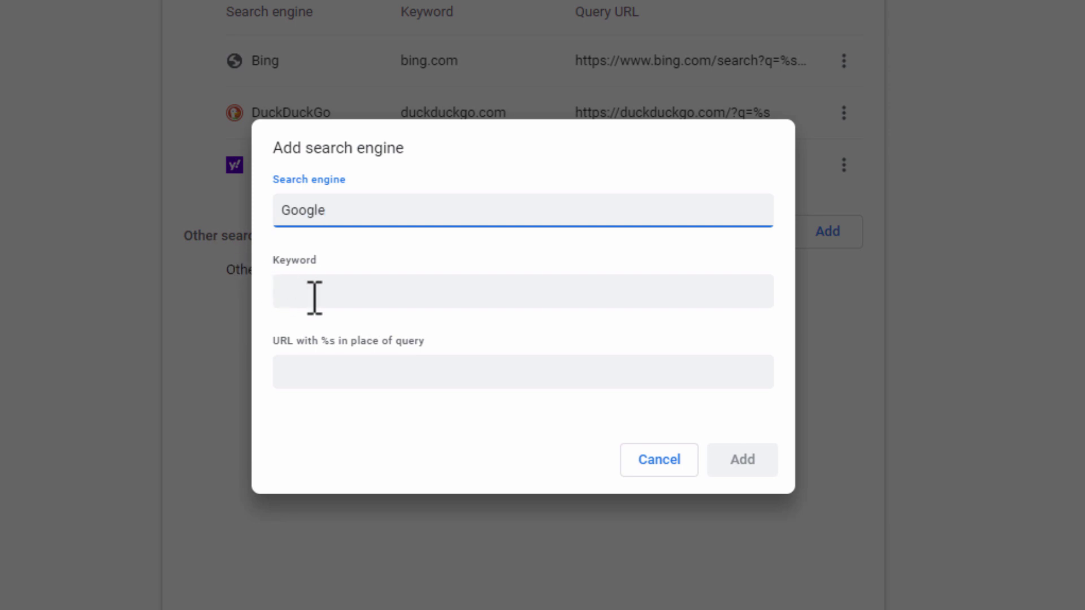
pyautogui.click(312, 295)
pyautogui.write('g')
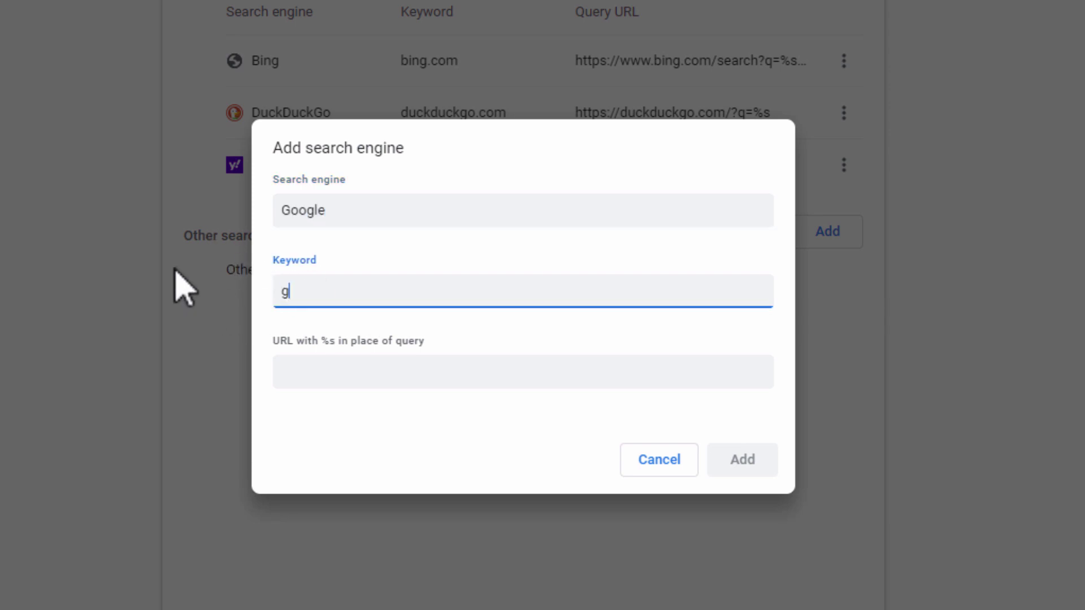
pyautogui.write('oogle.com')
pyautogui.click(301, 371)
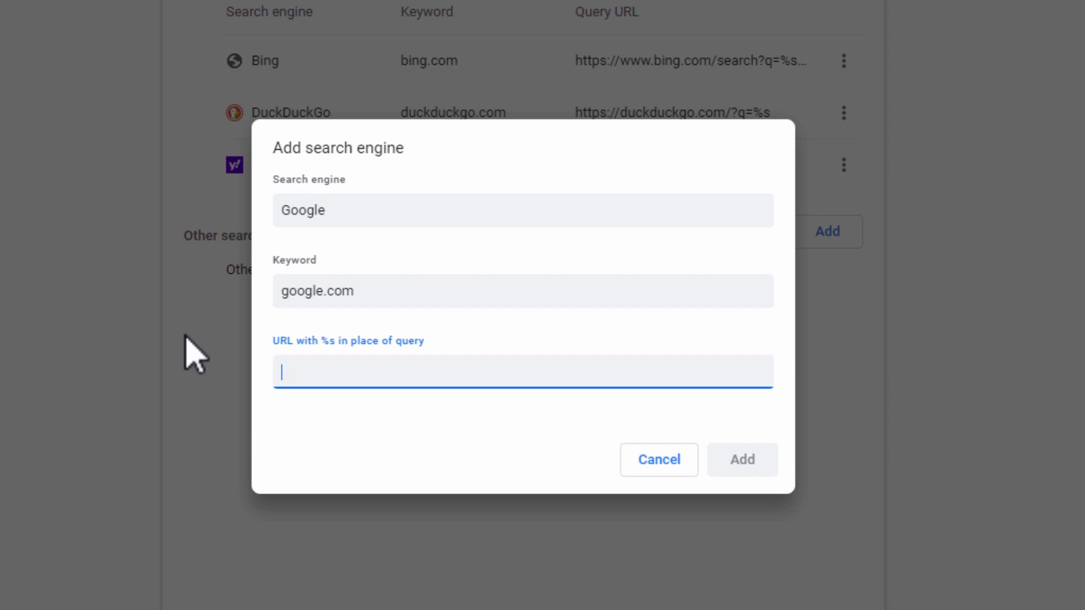
pyautogui.write('https:')
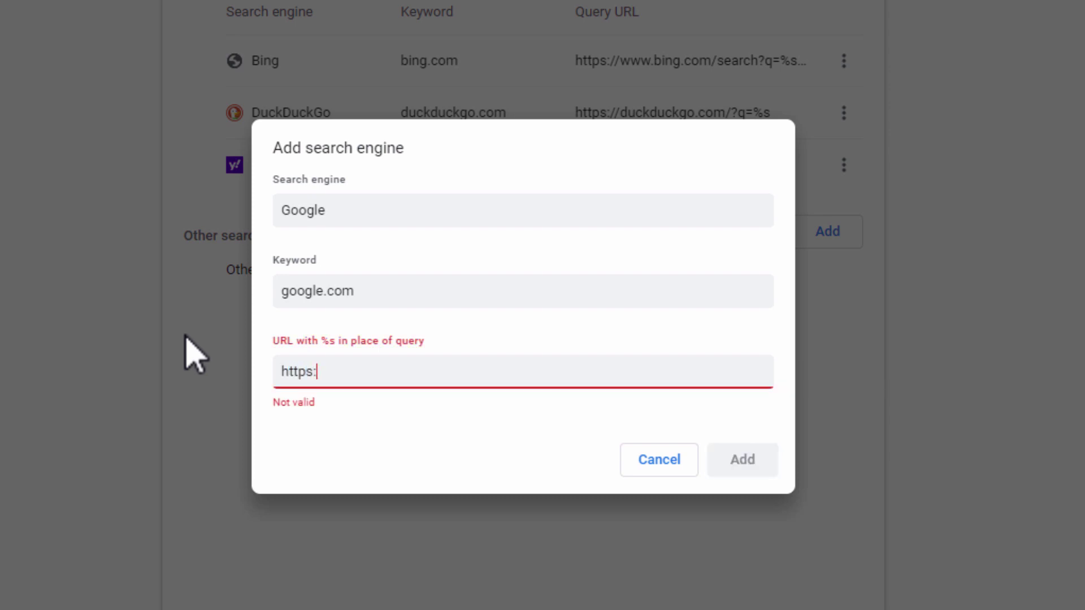
pyautogui.write('//sea')
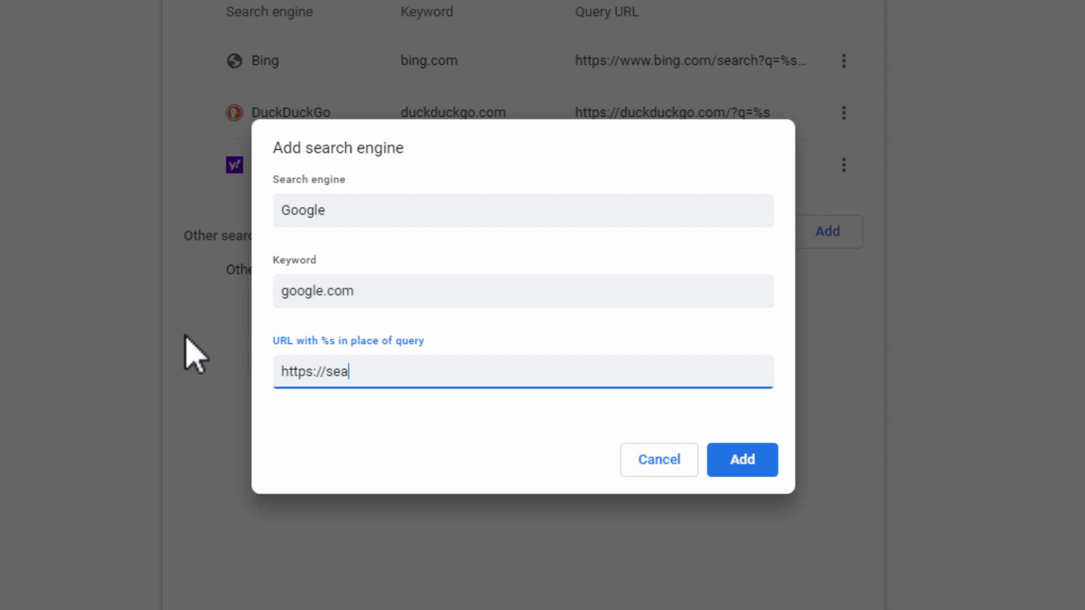
pyautogui.write('rch.goo')
pyautogui.write('gle.com/')
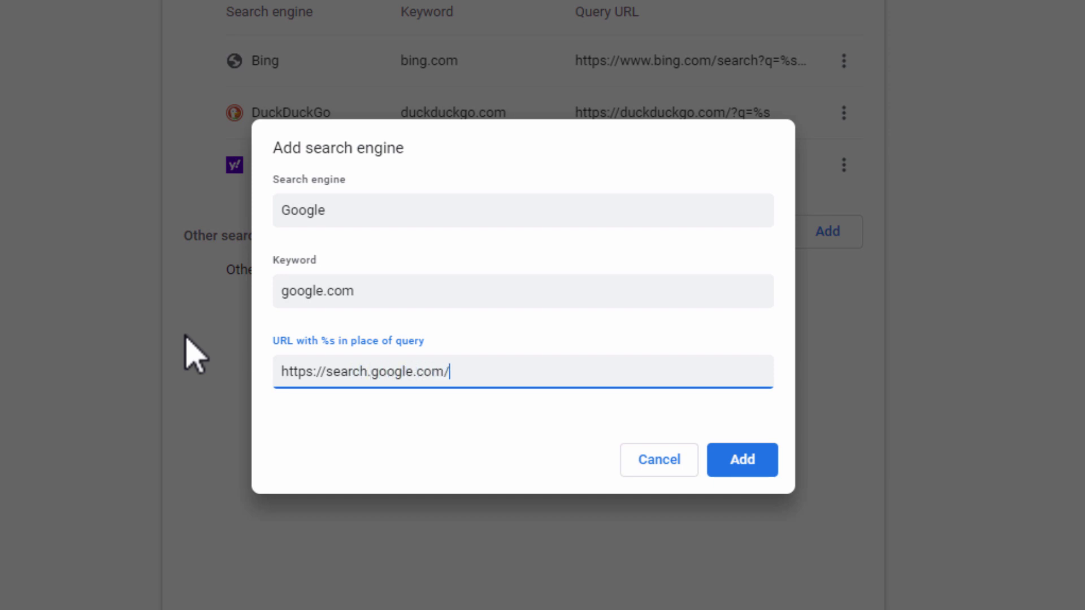
pyautogui.write('?')
pyautogui.write('q')
pyautogui.write('=')
pyautogui.write('%')
pyautogui.write('s')
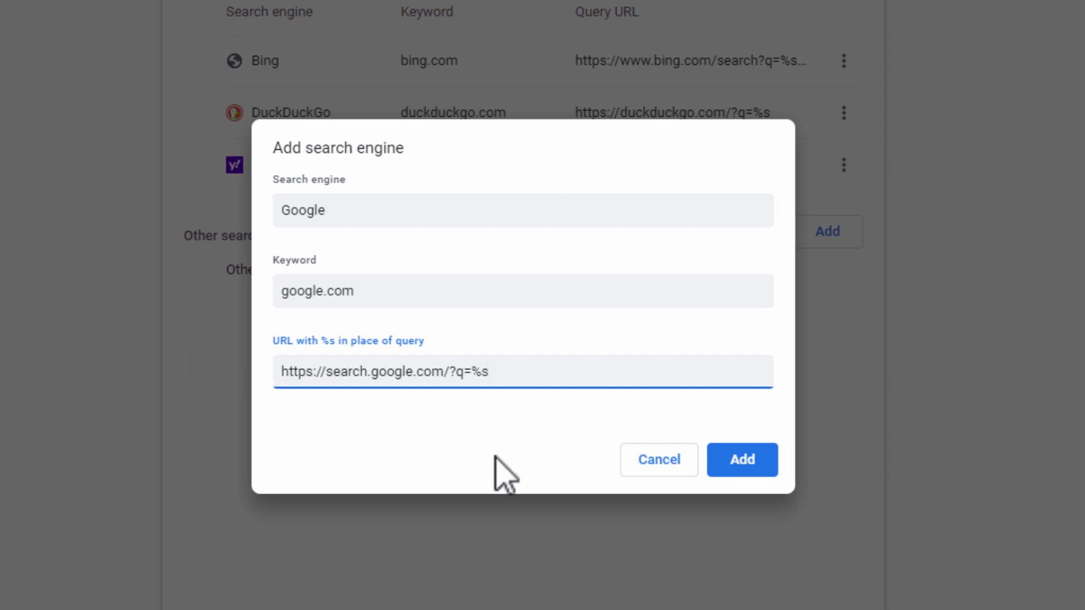
pyautogui.click(765, 465)
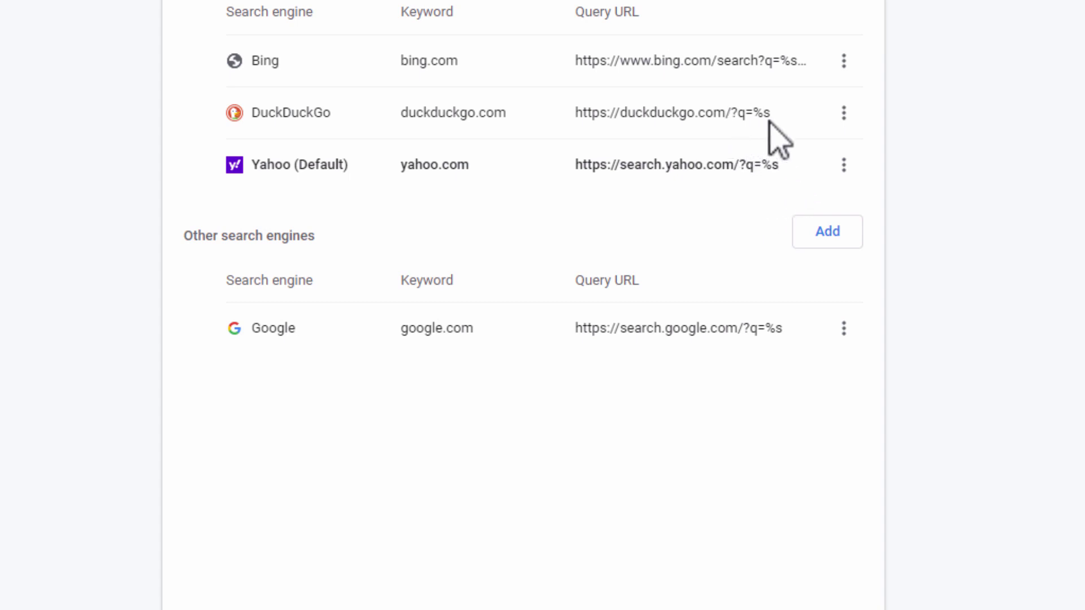
# Step: Add and remove a duplicate Google entry, then make the Google entry the default
pyautogui.click(831, 233)
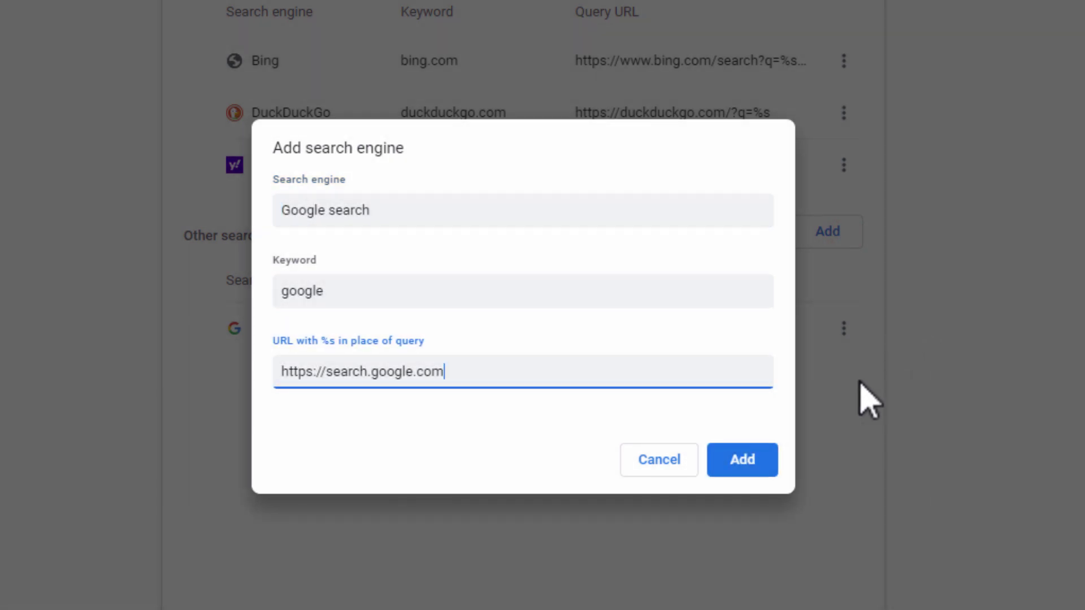
pyautogui.click(744, 460)
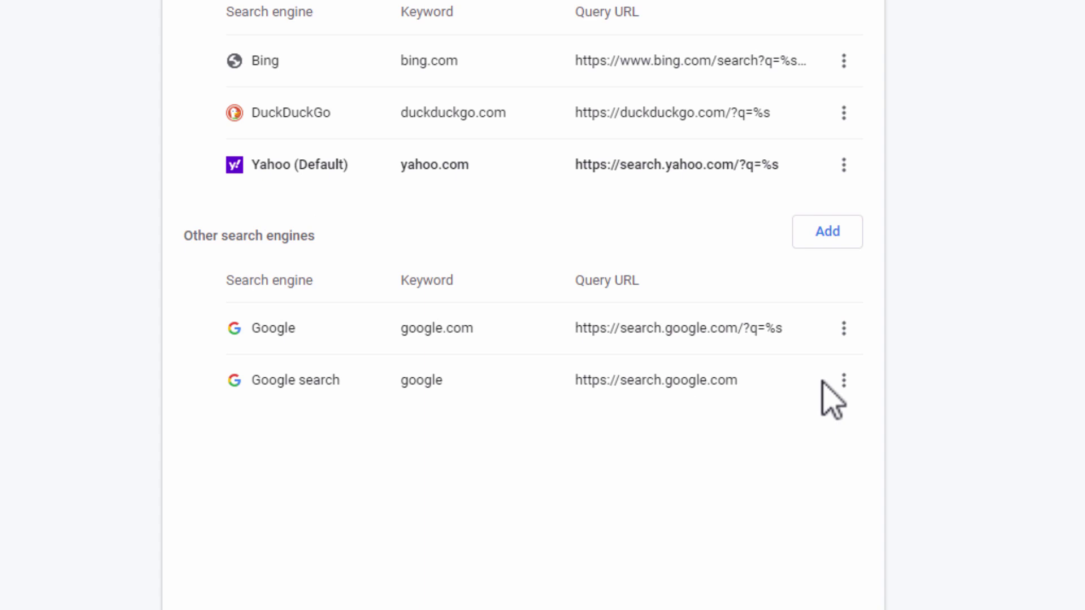
pyautogui.click(844, 381)
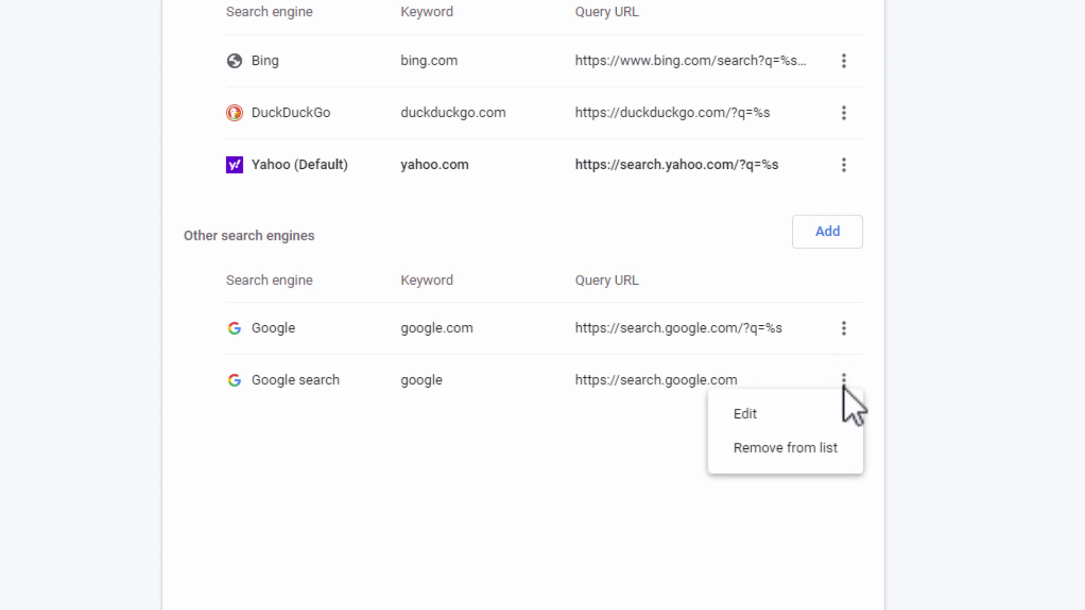
pyautogui.click(783, 451)
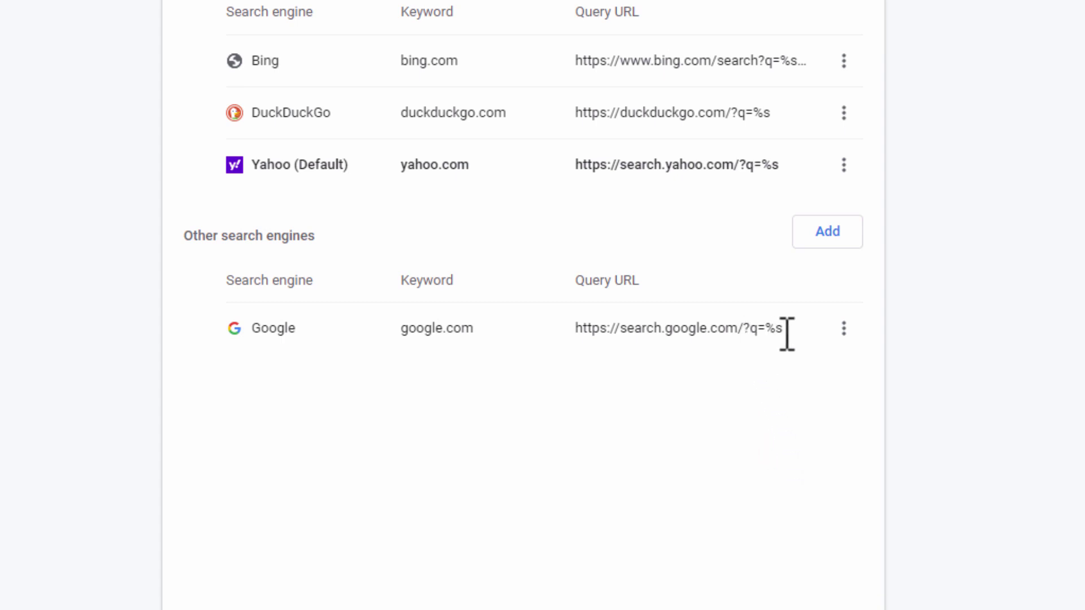
pyautogui.click(844, 330)
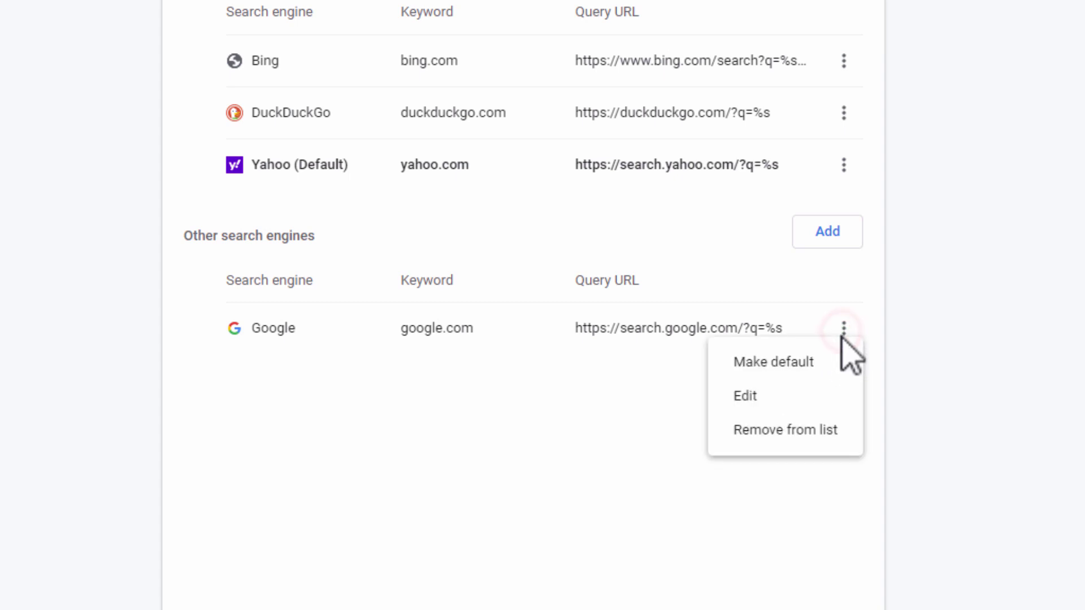
pyautogui.click(811, 362)
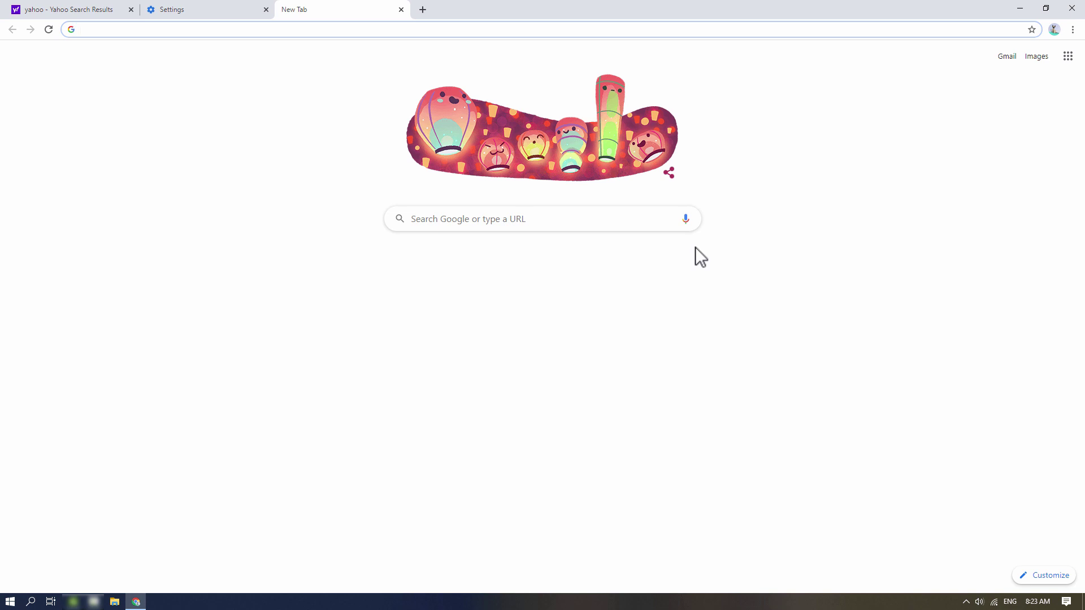
# Step: In a new tab, focus the search box to search for yahoo
pyautogui.click(427, 218)
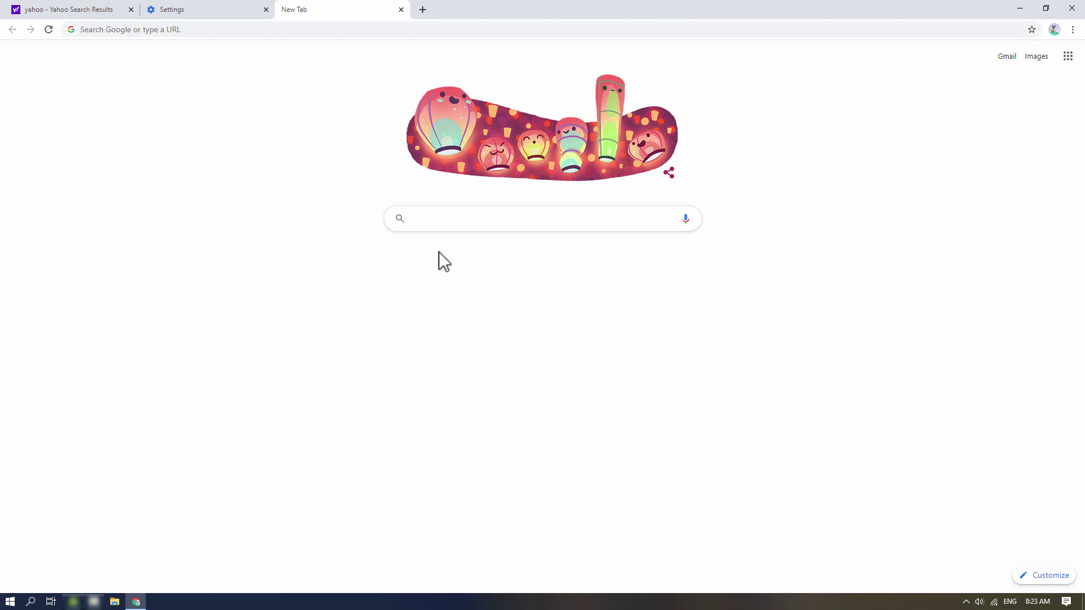
pyautogui.write('yahoo')
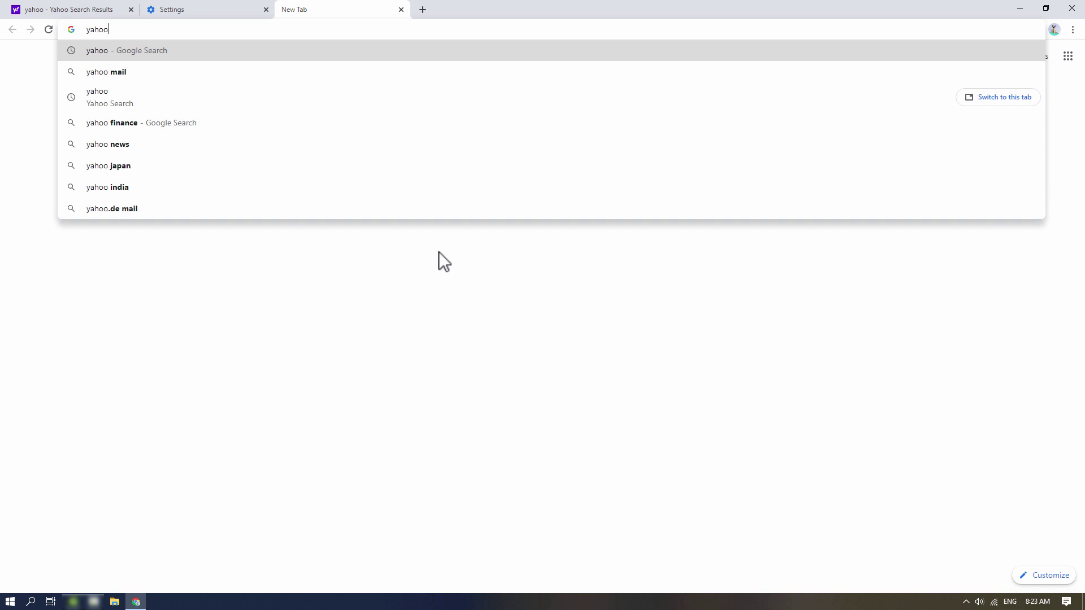